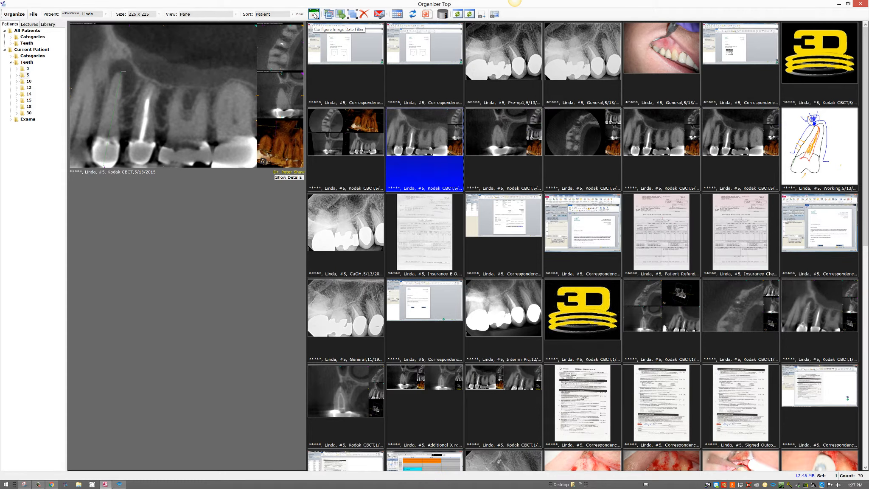
# Restrict the image date filter to the Pre-op1, Post-op1 and Recall1 categories using Super Recall, with the filer option returned to None
pyautogui.click(314, 15)
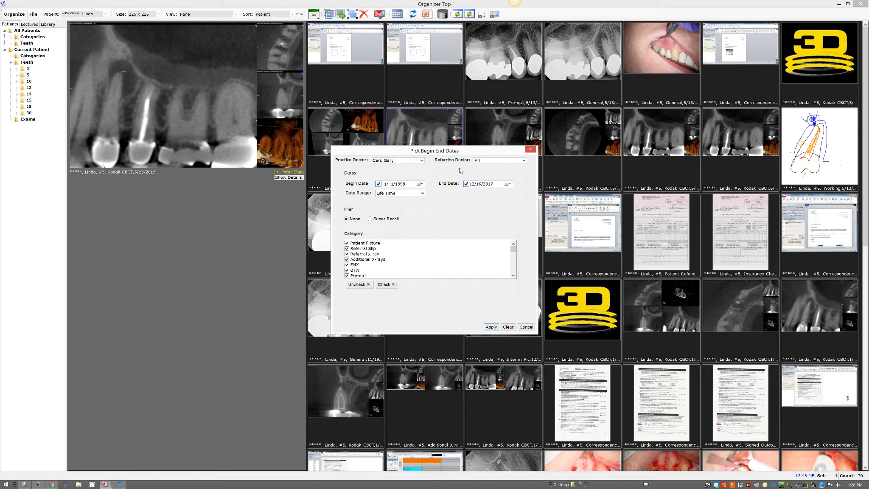
pyautogui.click(523, 160)
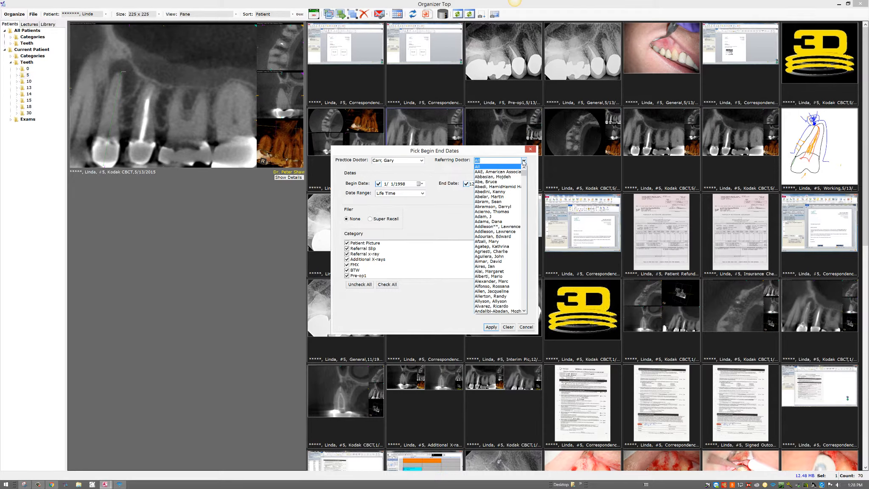
pyautogui.click(523, 161)
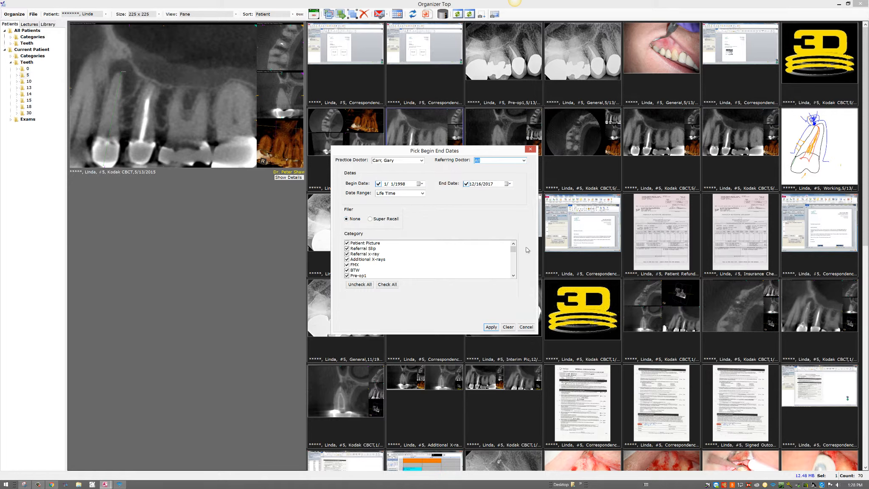
pyautogui.moveTo(513, 251)
pyautogui.mouseDown()
pyautogui.moveTo(517, 286)
pyautogui.moveTo(514, 240)
pyautogui.mouseUp()
pyautogui.click(360, 285)
pyautogui.moveTo(513, 250); pyautogui.dragTo(513, 252)
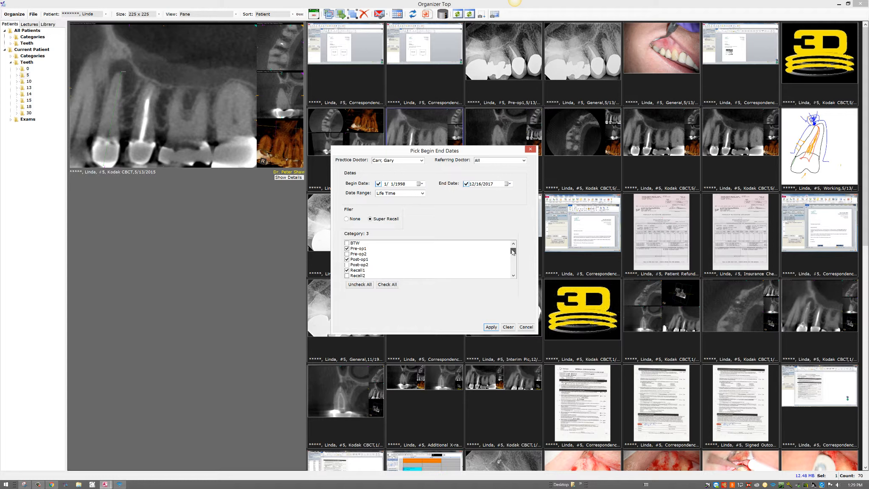
pyautogui.click(346, 219)
# Look up the current patient's referring doctor by surname and choose that doctor for the filter
pyautogui.click(524, 162)
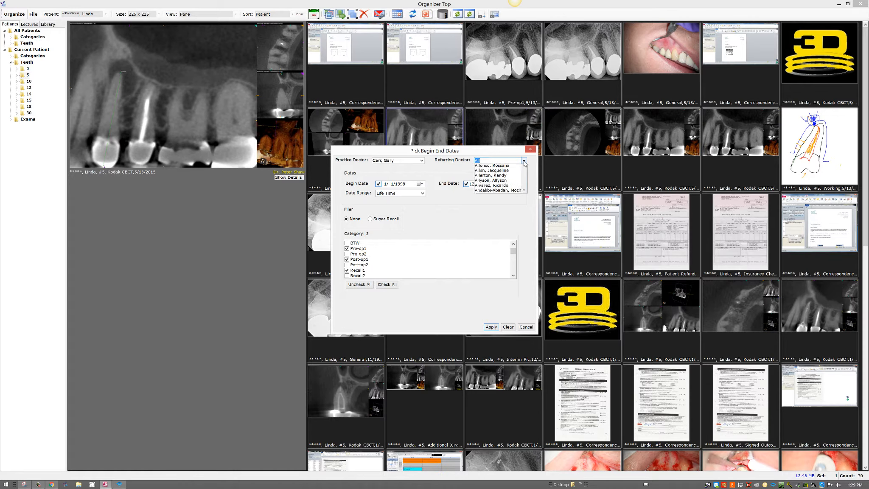
pyautogui.write('shaw')
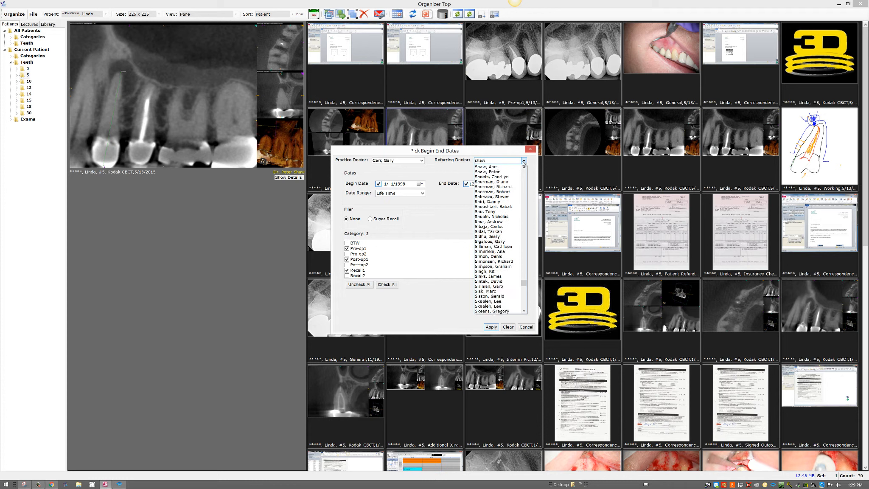
pyautogui.click(501, 172)
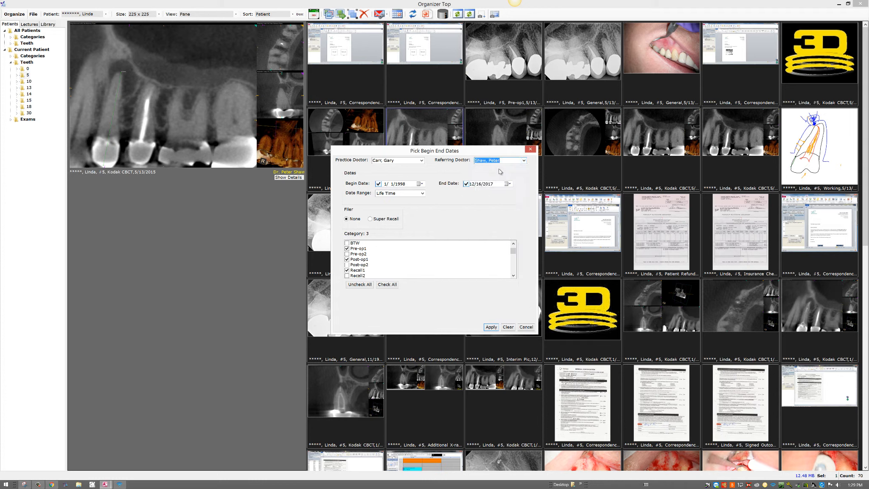
# Set the filter's begin date to 1/1/2013
pyautogui.click(419, 183)
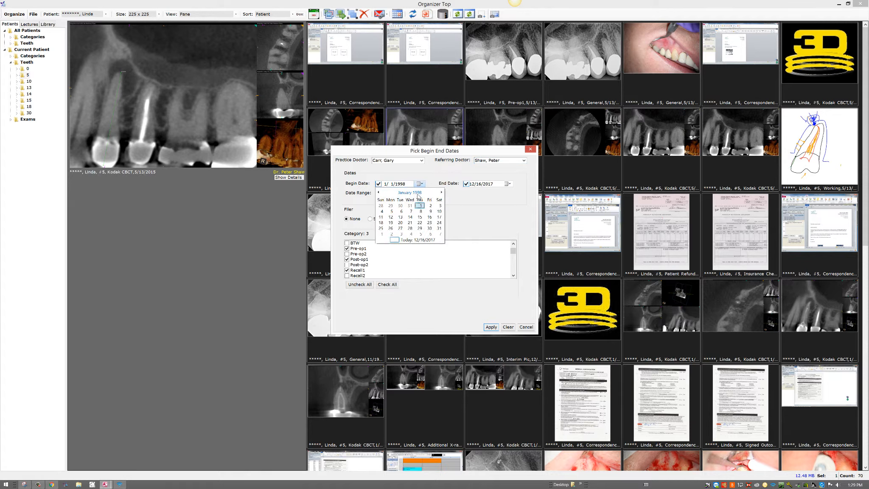
pyautogui.click(420, 193)
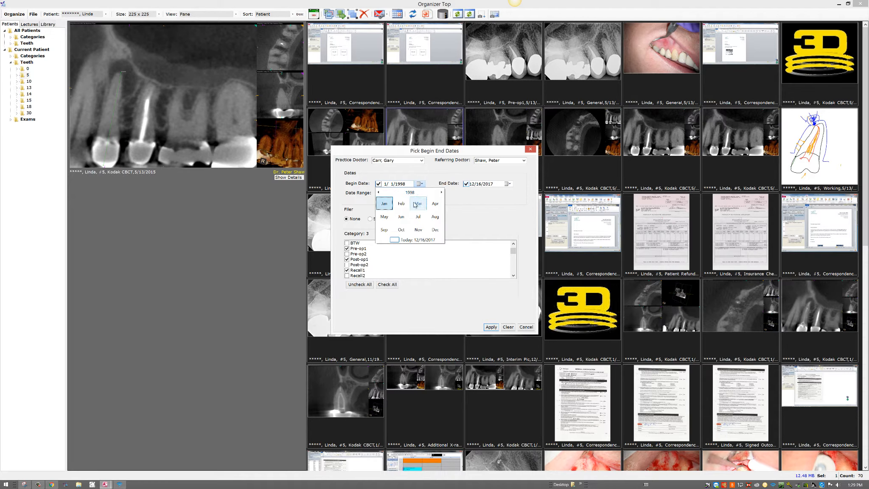
pyautogui.click(415, 194)
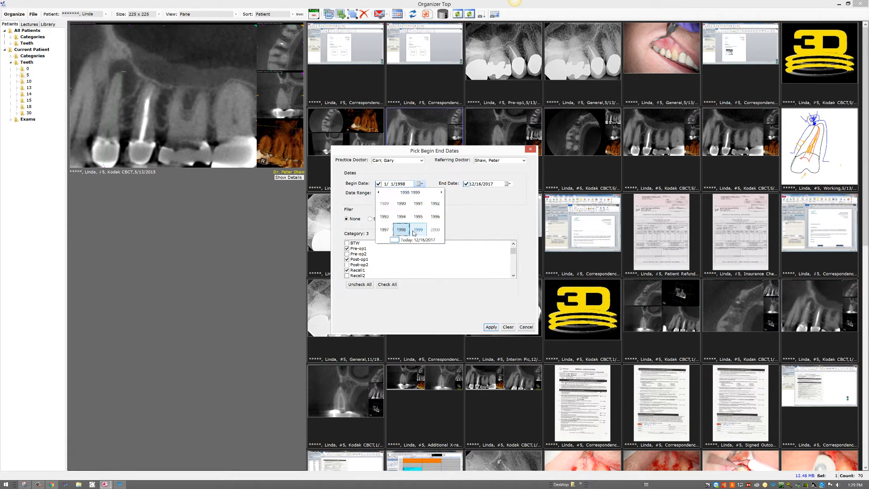
pyautogui.scroll(-3, 415, 229)
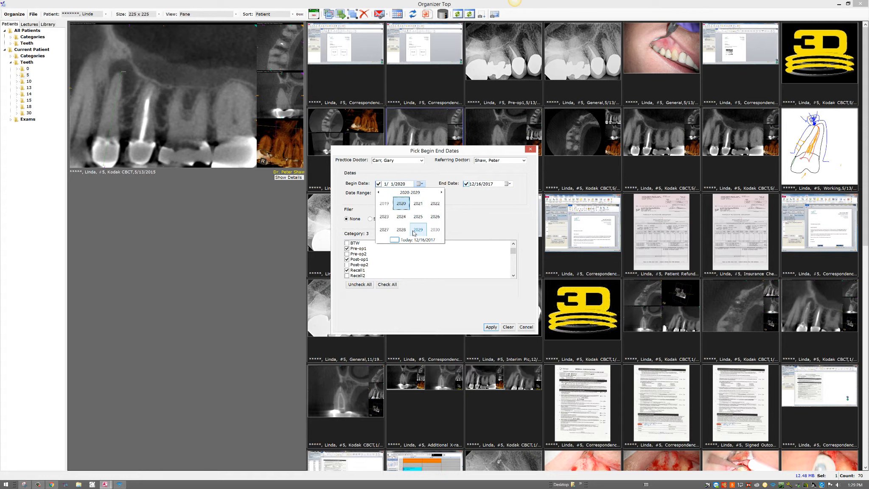
pyautogui.scroll(1, 414, 231)
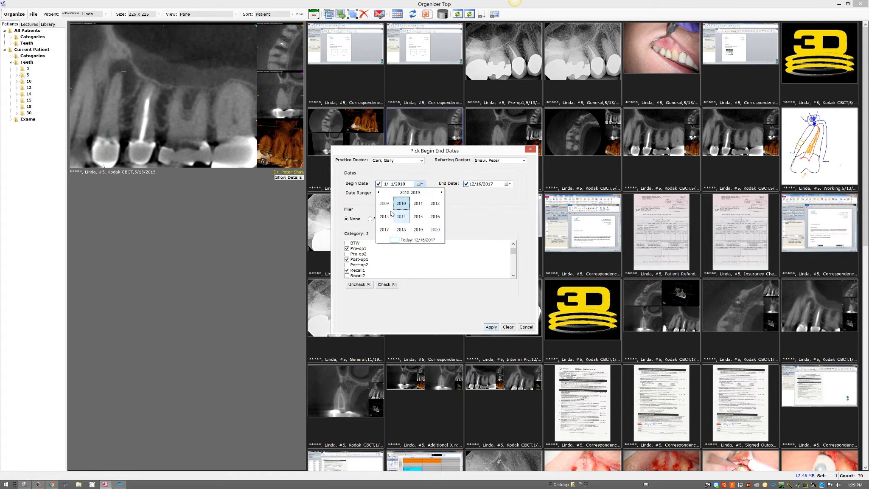
pyautogui.click(384, 217)
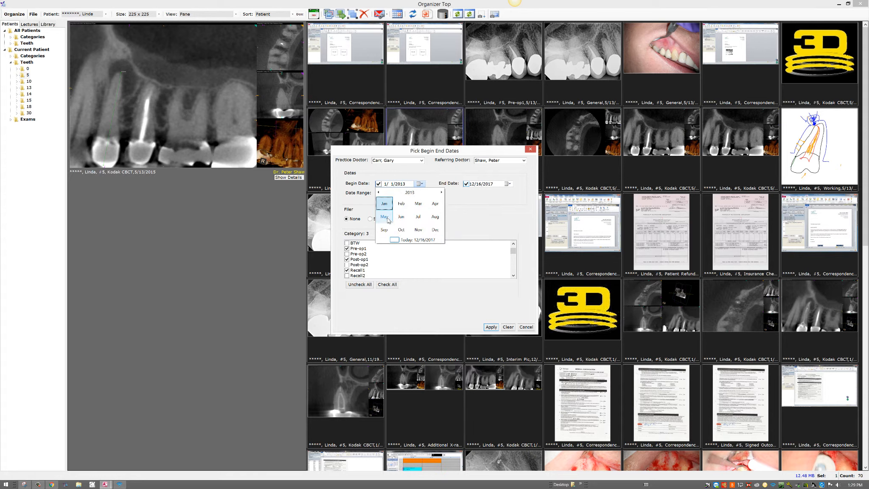
pyautogui.click(387, 204)
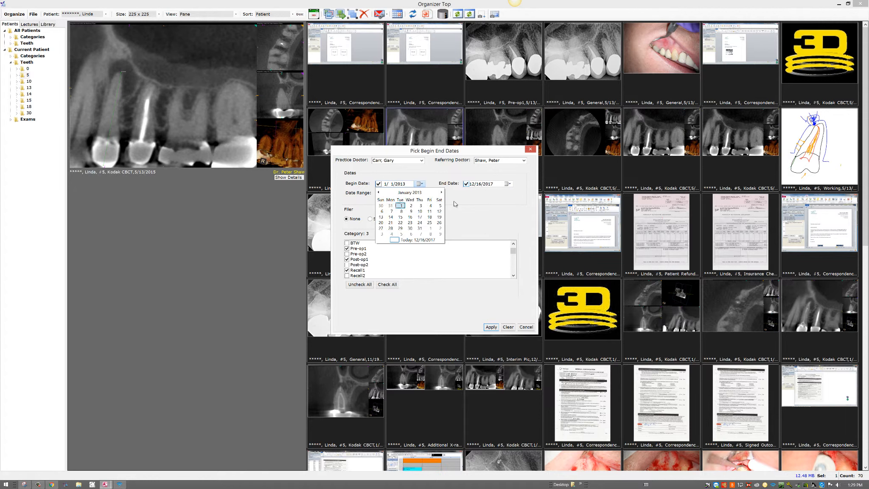
# Set the filter's end date to today, 12/16/2017, keep the User Defined date range, and apply the filter
pyautogui.click(509, 187)
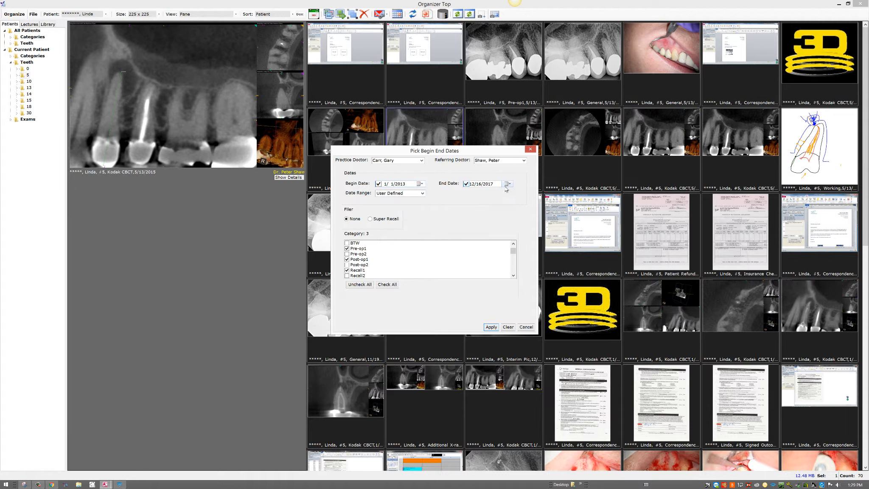
pyautogui.click(508, 185)
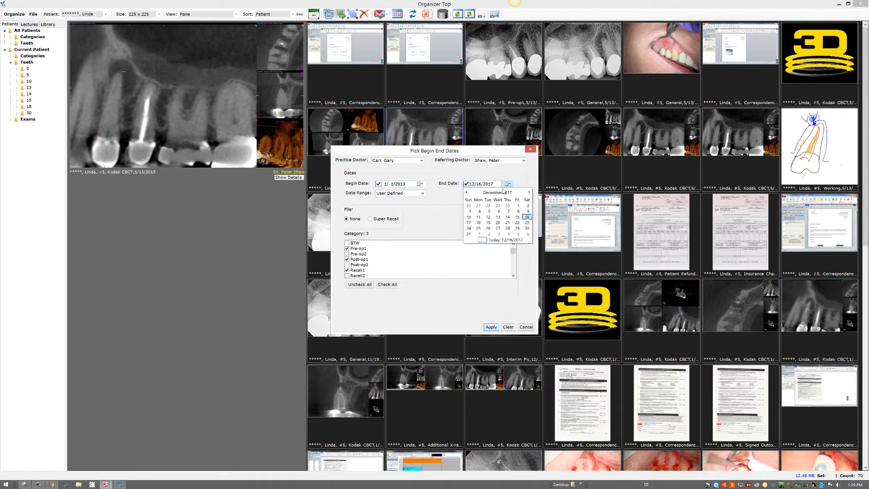
pyautogui.click(483, 241)
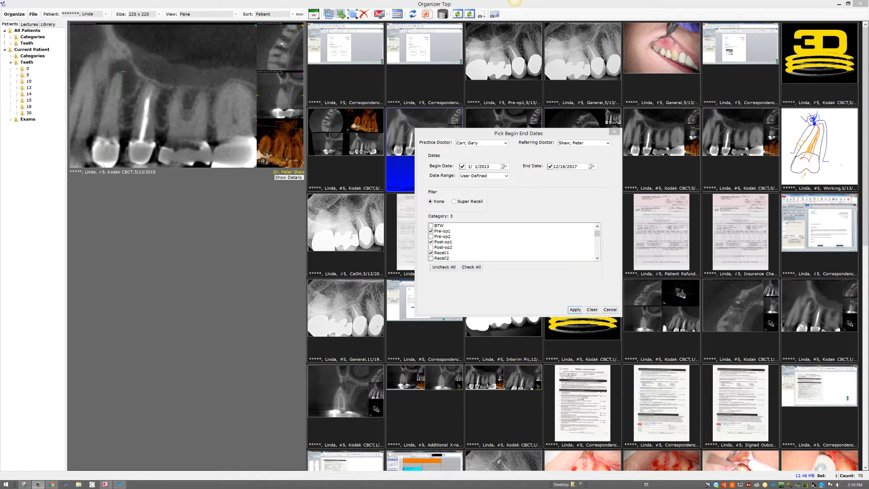
pyautogui.click(507, 175)
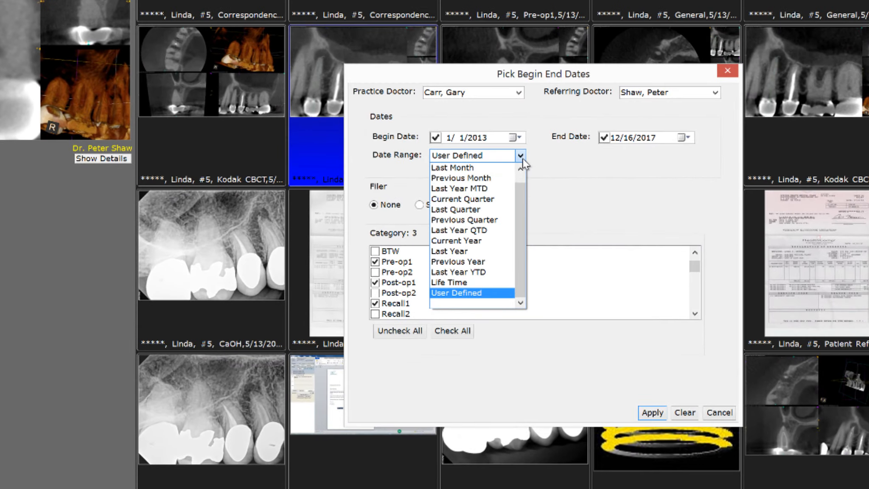
pyautogui.click(549, 174)
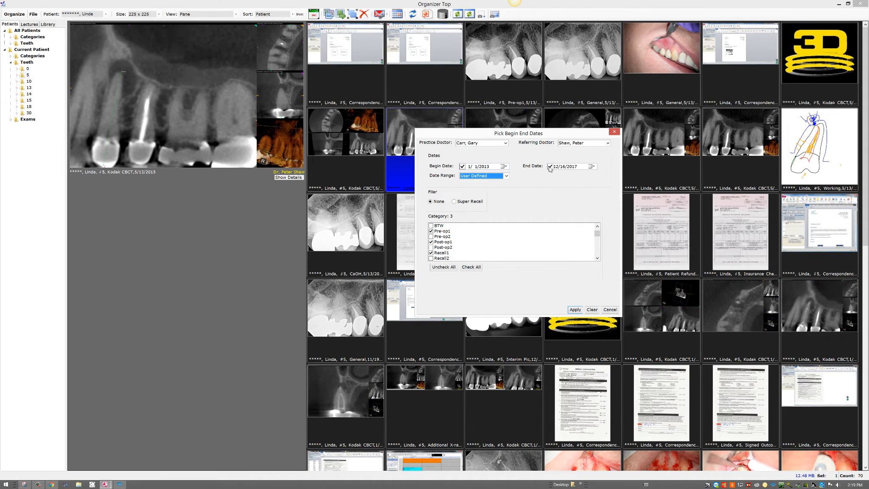
pyautogui.click(575, 310)
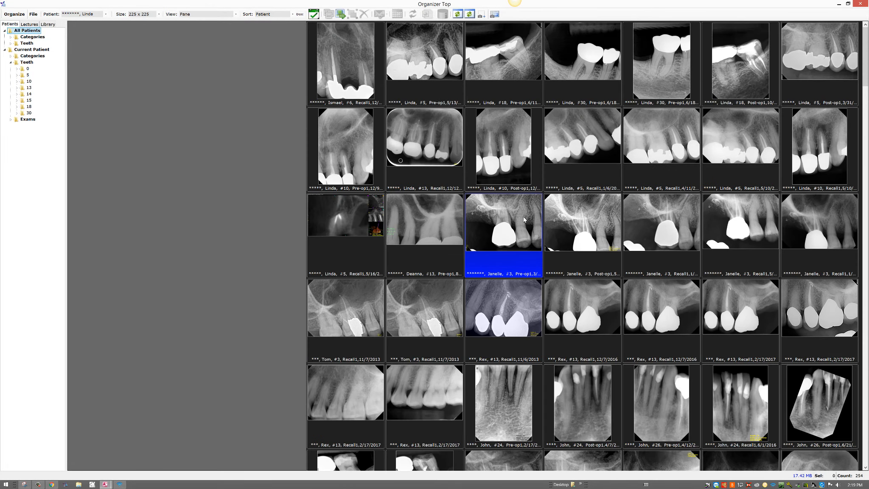
# Select the patient's tooth #5 Pre-op1, Post-op1 and first two Recall1 images and send them to a new TDO Publisher collage
pyautogui.click(424, 89)
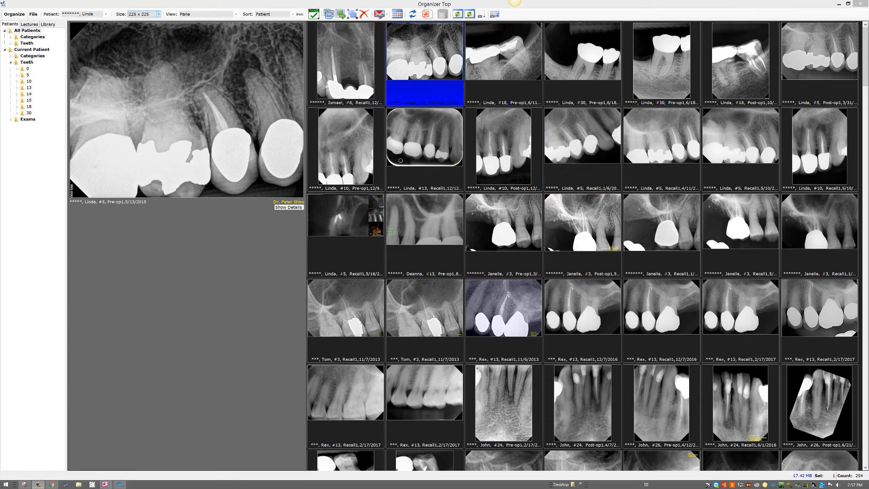
pyautogui.click(420, 82)
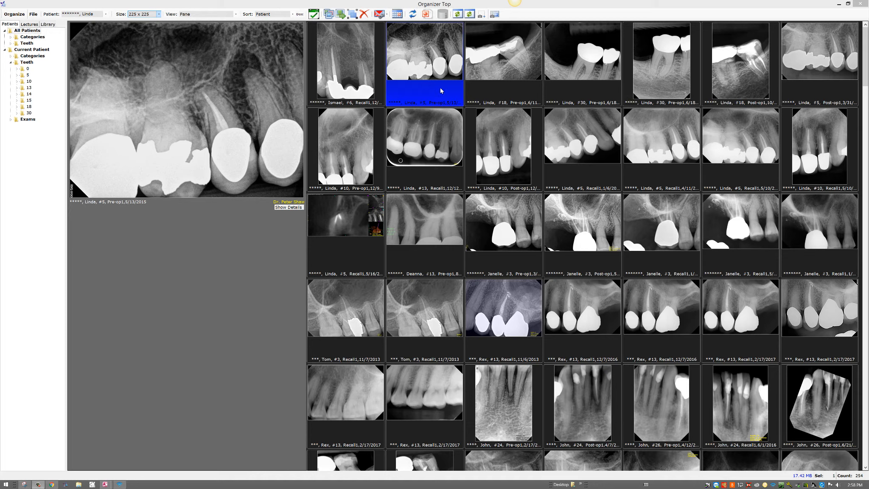
pyautogui.keyDown('ctrl'); pyautogui.click(801, 97); pyautogui.keyUp('ctrl')
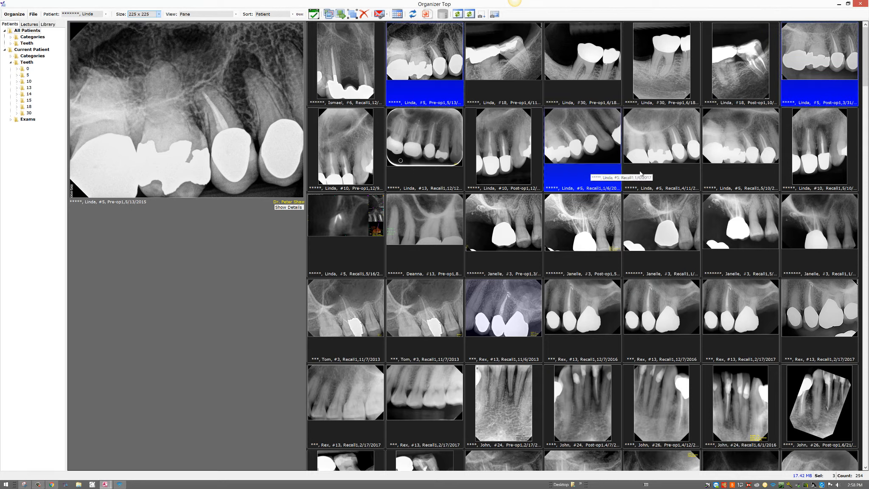
pyautogui.keyDown('ctrl'); pyautogui.click(670, 175); pyautogui.keyUp('ctrl')
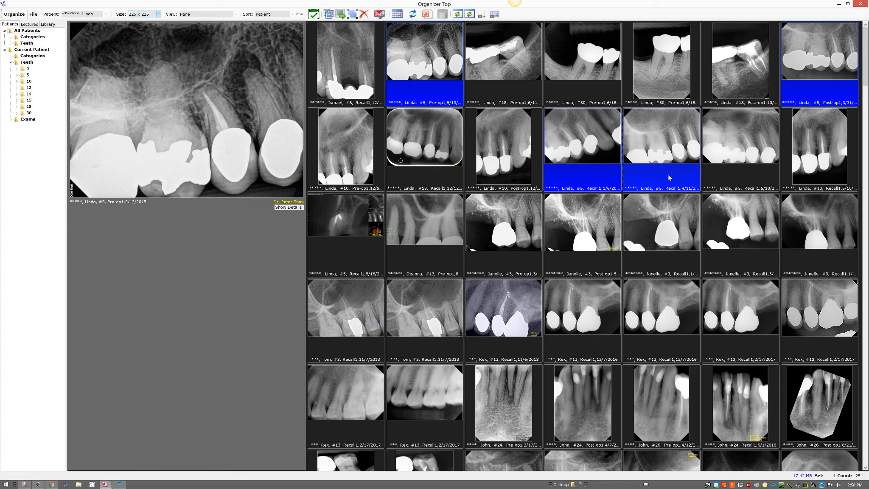
pyautogui.click(385, 15)
pyautogui.click(384, 31)
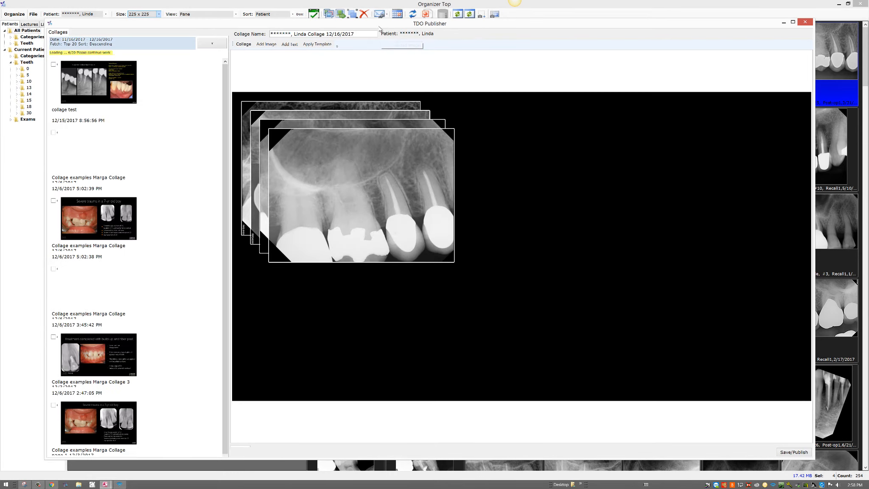
# Arrange the collage images with the 3+2 TDO template
pyautogui.click(323, 46)
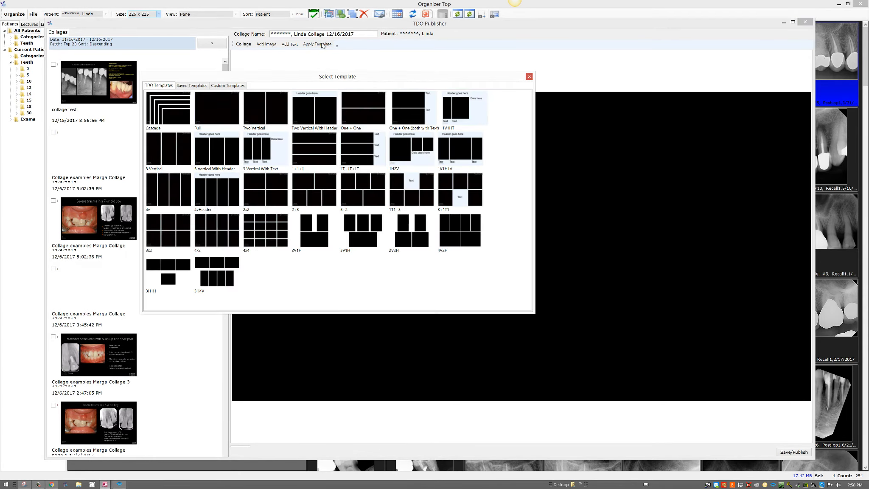
pyautogui.click(371, 196)
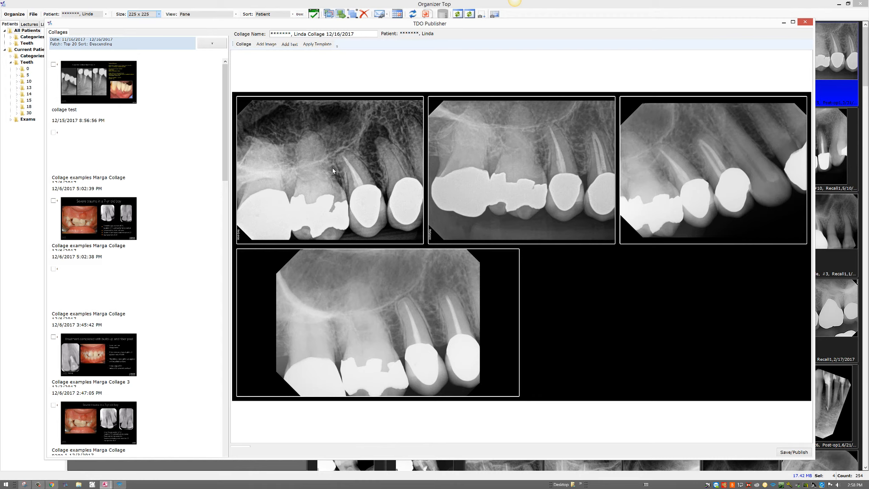
pyautogui.click(91, 93)
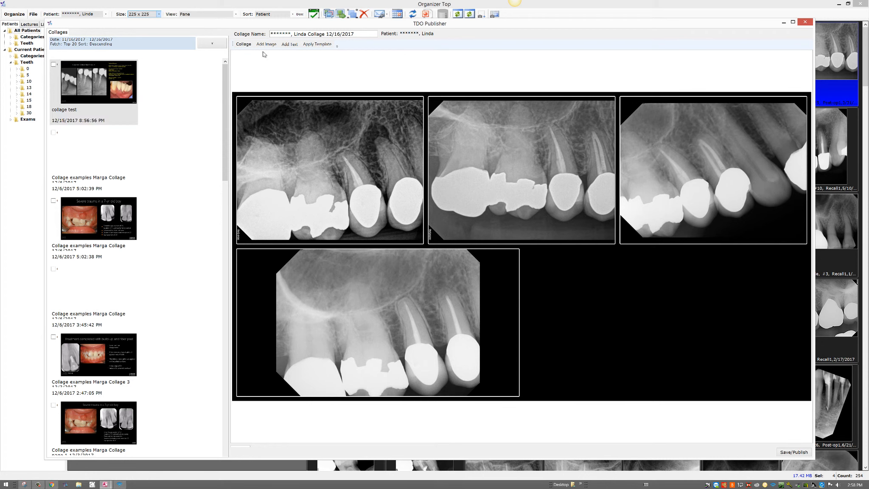
# Add the tooth #5 Kodak CBCT image dated 12/16/2017 from Organizer Bottom to the collage's empty area beside the lower radiograph
pyautogui.moveTo(320, 24); pyautogui.dragTo(324, 59)
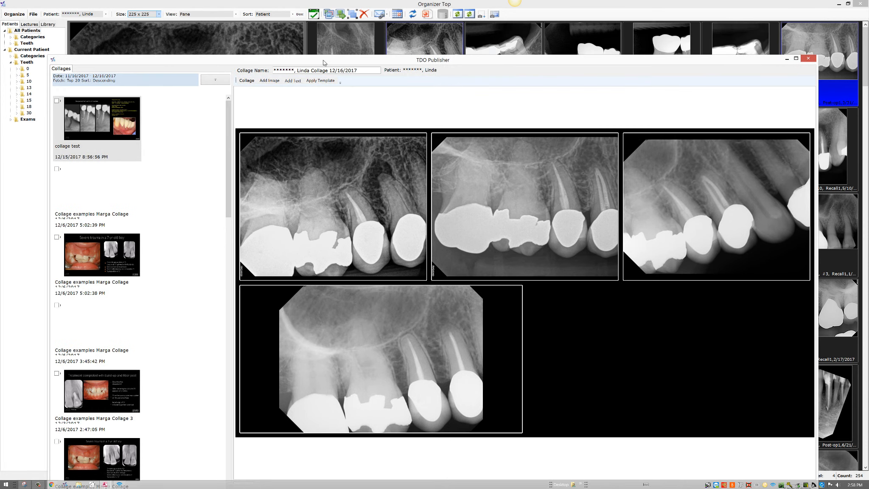
pyautogui.click(16, 14)
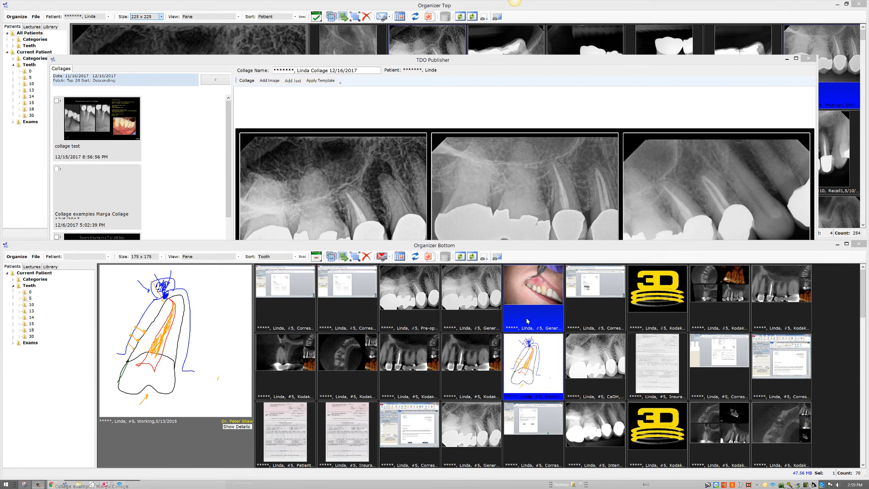
pyautogui.click(527, 322)
pyautogui.scroll(-3, 527, 321)
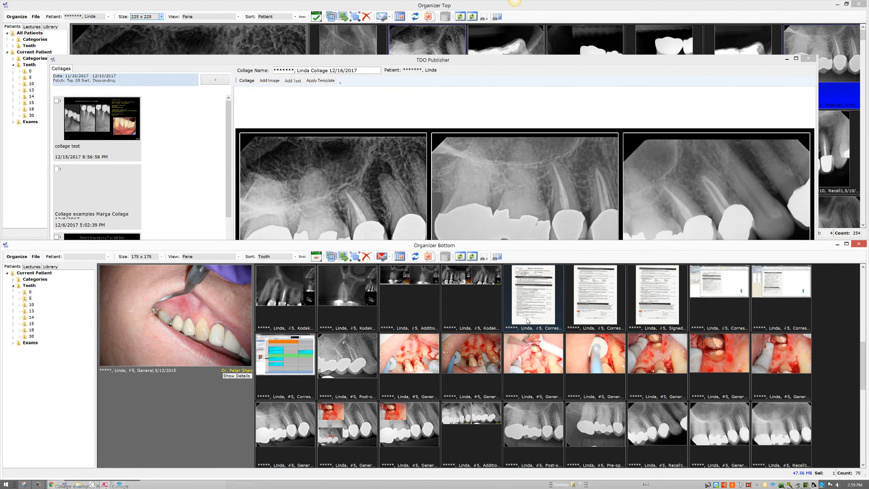
pyautogui.scroll(-5, 527, 321)
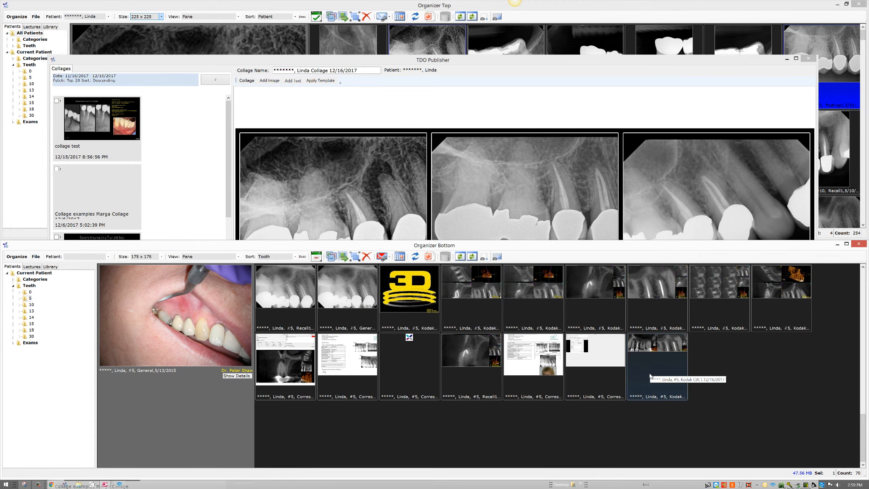
pyautogui.click(650, 376)
pyautogui.moveTo(604, 258); pyautogui.dragTo(412, 318)
pyautogui.moveTo(471, 414); pyautogui.dragTo(724, 344)
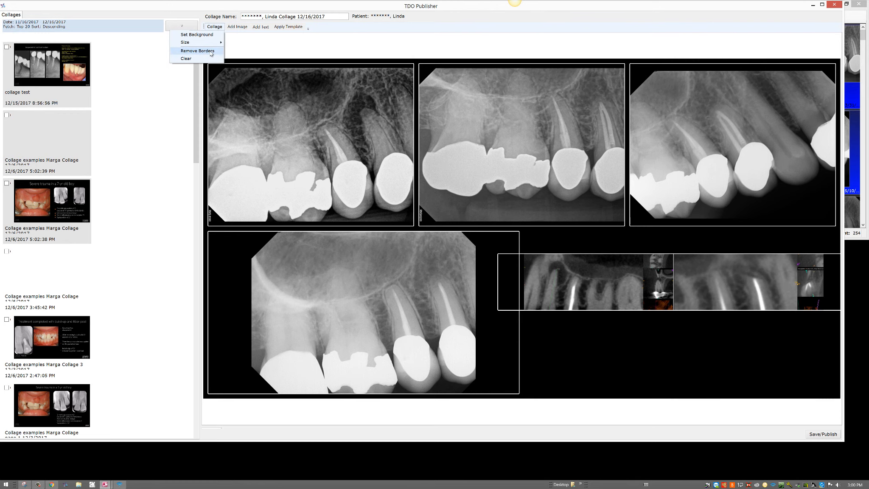
# Remove the borders from the collage images and show their category and date labels
pyautogui.click(198, 50)
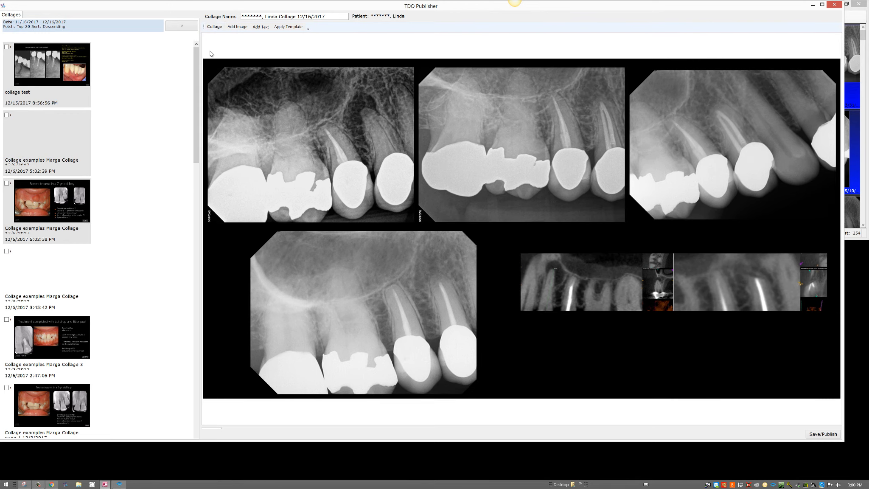
pyautogui.click(265, 28)
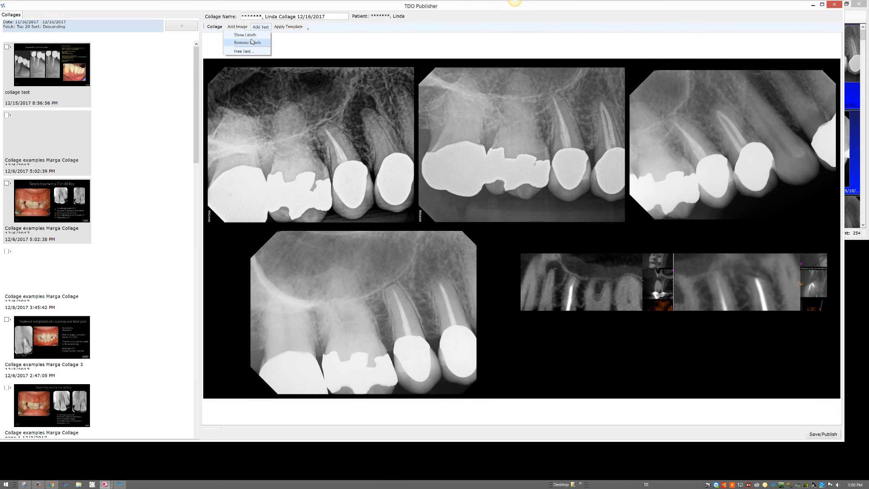
pyautogui.click(253, 36)
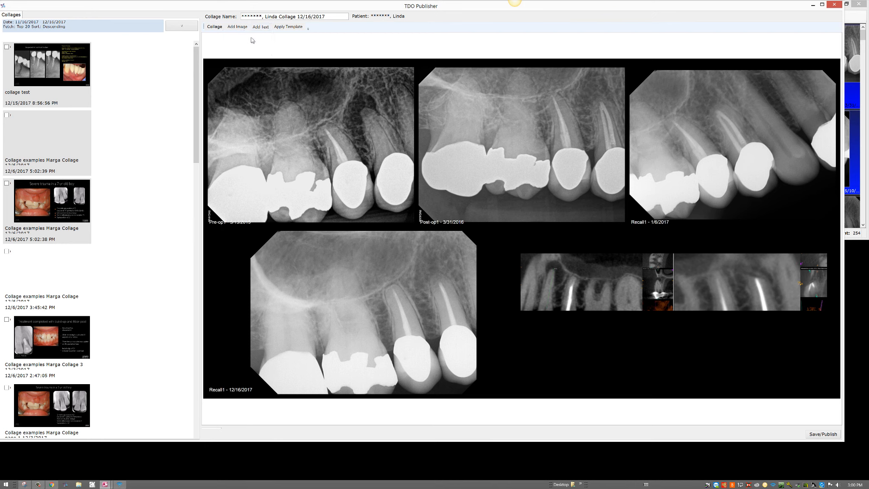